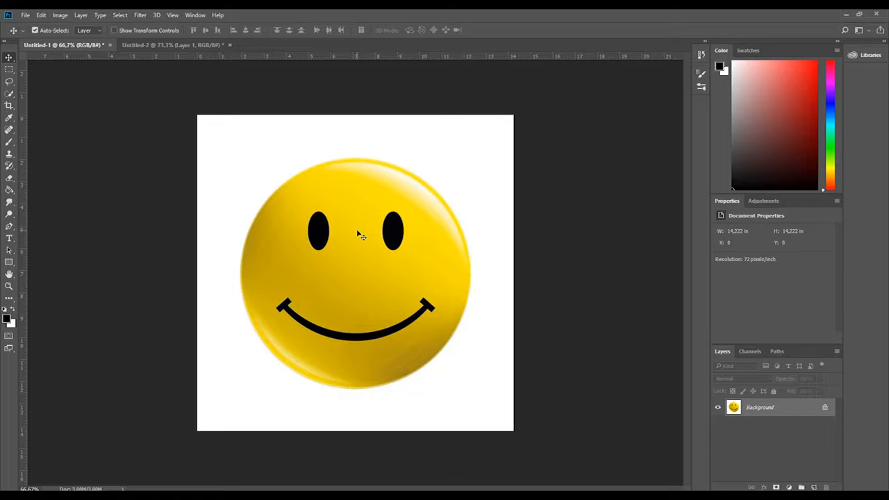
Offset the smiley image by +512 pixels horizontally and +512 pixels vertically, with undefined areas set to Wrap Around.
{"action": "left_click", "coordinate": [139, 46]}
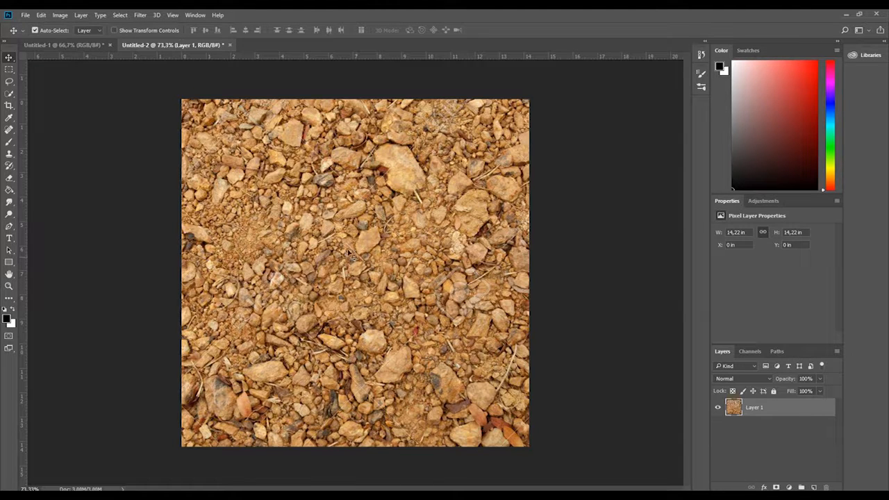
{"action": "left_click", "coordinate": [66, 45]}
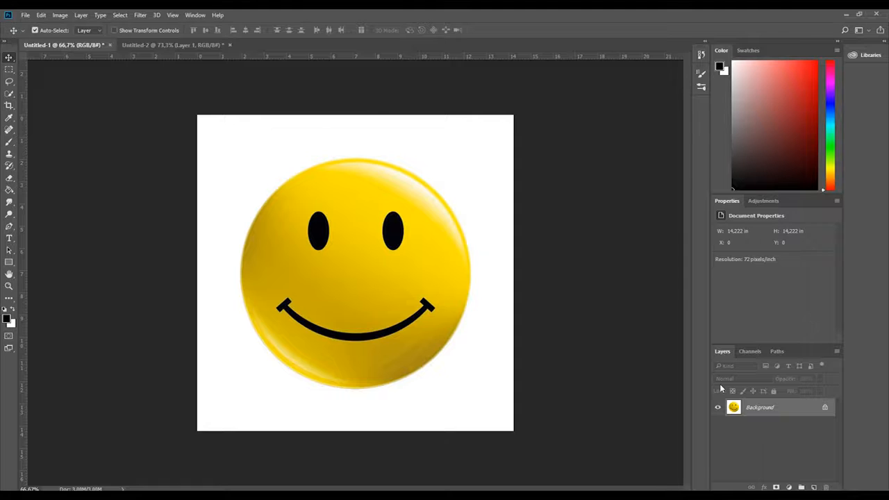
{"action": "left_click", "coordinate": [139, 15]}
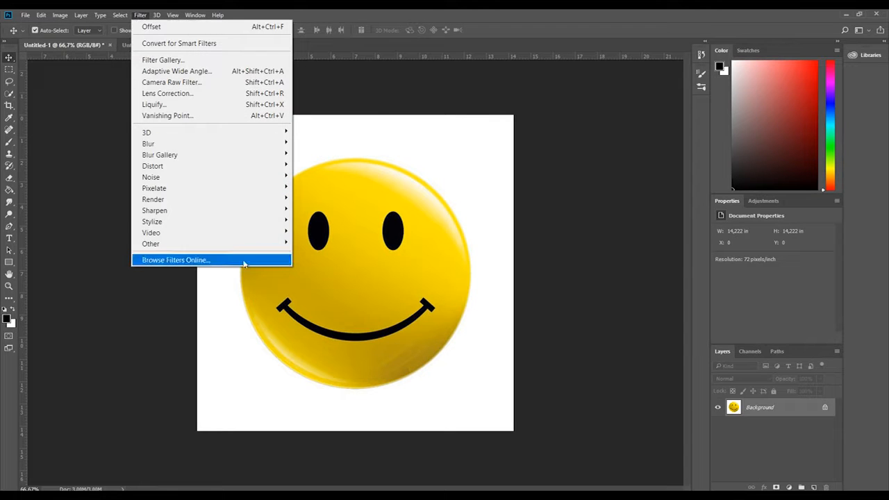
{"action": "mouse_move", "coordinate": [250, 245]}
{"action": "left_click", "coordinate": [336, 303]}
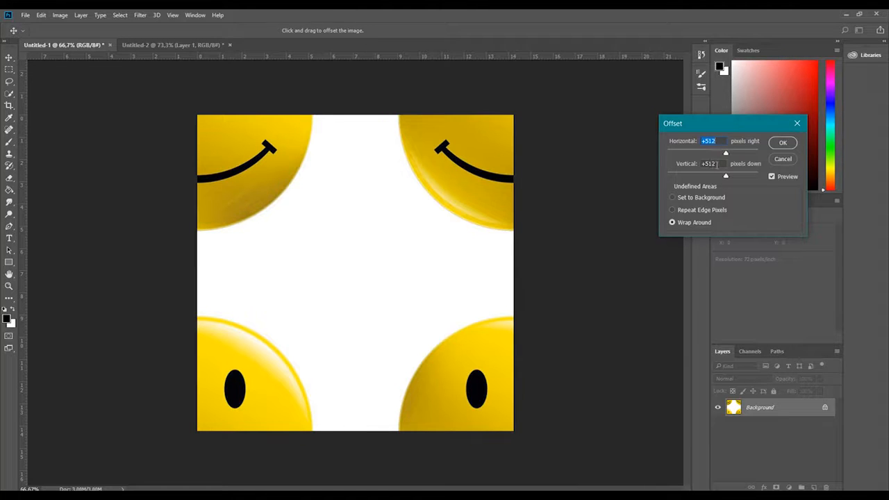
{"action": "left_click", "coordinate": [796, 146]}
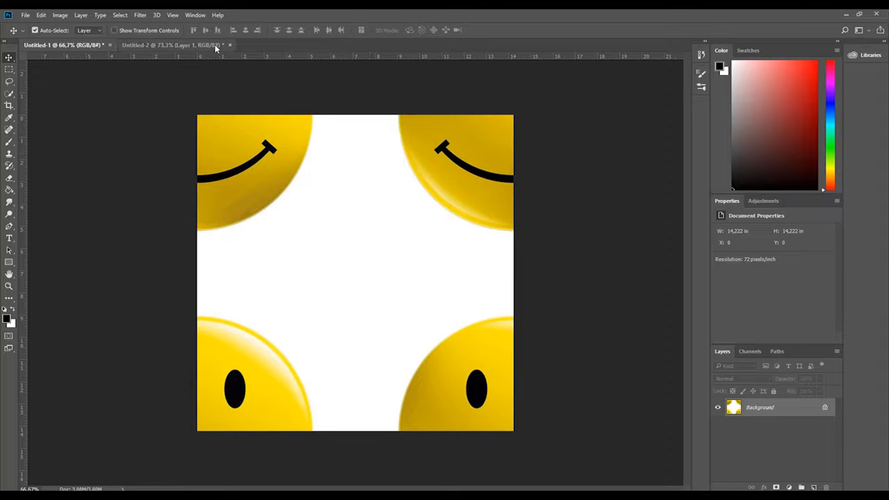
Offset the gravel texture in Untitled-2 by +512 pixels right and +512 pixels down using Wrap Around.
{"action": "left_click", "coordinate": [188, 45]}
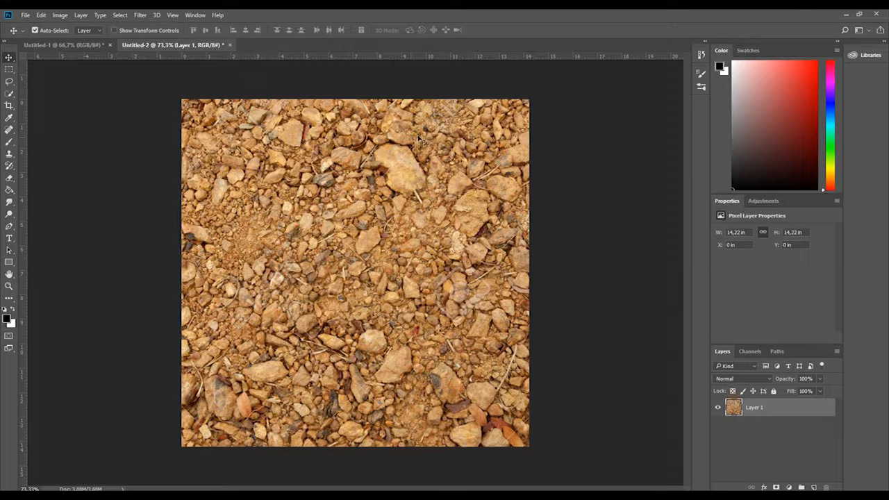
{"action": "left_click", "coordinate": [141, 15]}
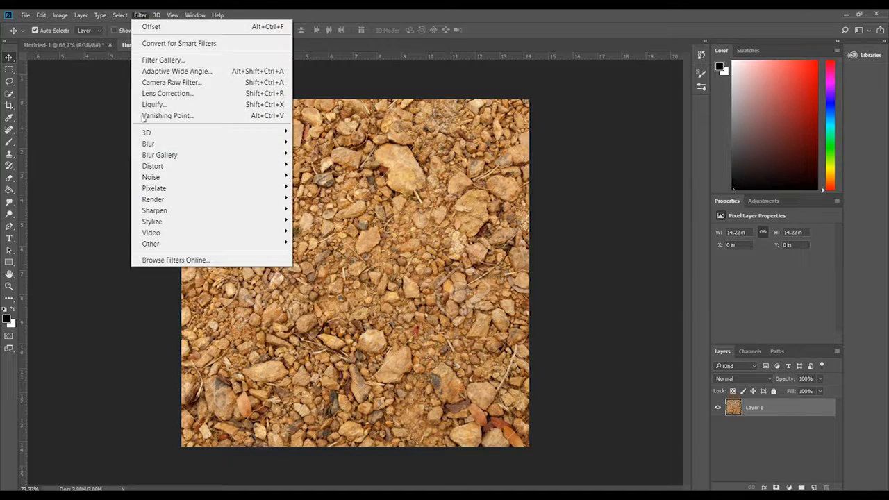
{"action": "mouse_move", "coordinate": [210, 247]}
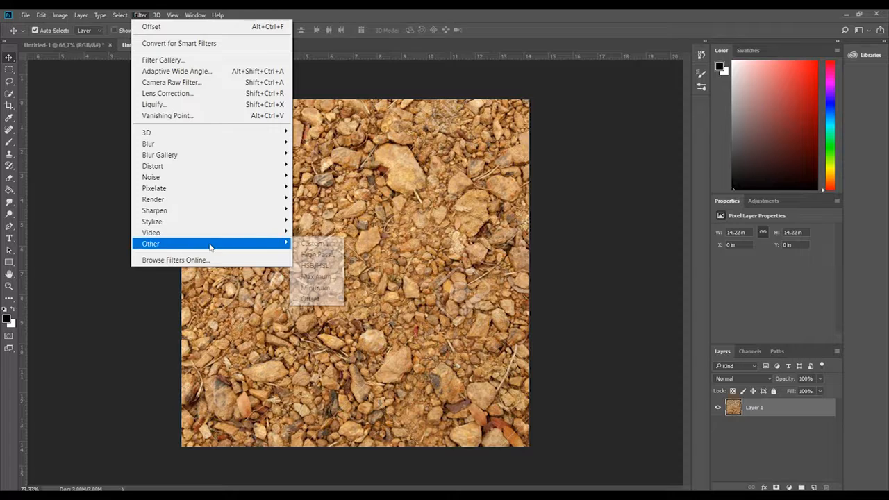
{"action": "left_click", "coordinate": [332, 299]}
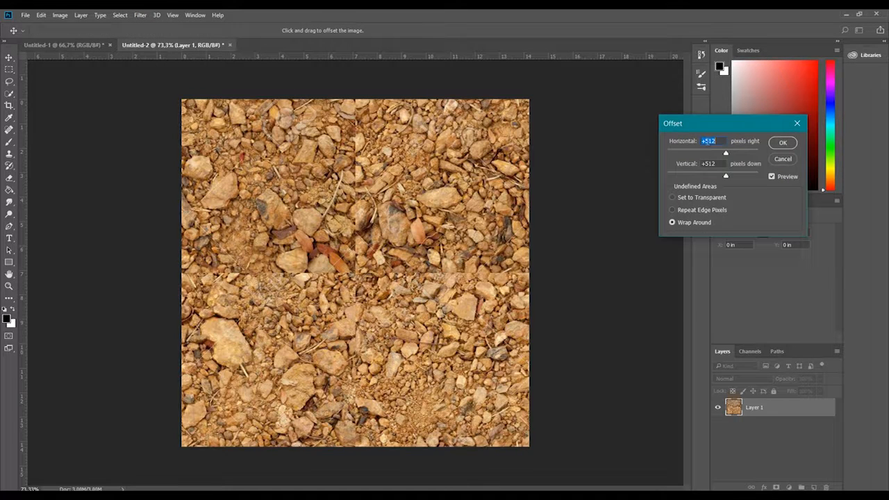
{"action": "left_click", "coordinate": [783, 142]}
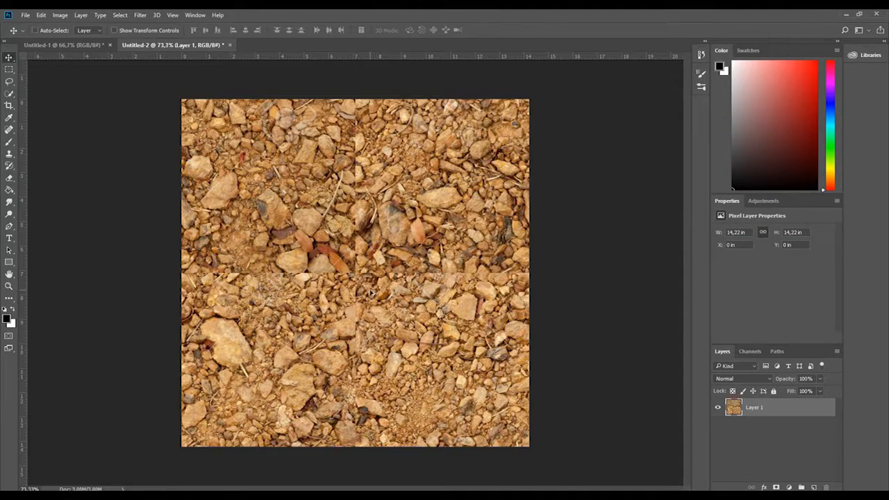
Examine the horizontal and vertical seams crossing the middle of the offset gravel texture.
{"action": "scroll", "coordinate": [359, 276], "scroll_direction": "up", "scroll_amount": 5}
{"action": "scroll", "coordinate": [359, 277], "scroll_direction": "up", "scroll_amount": 5}
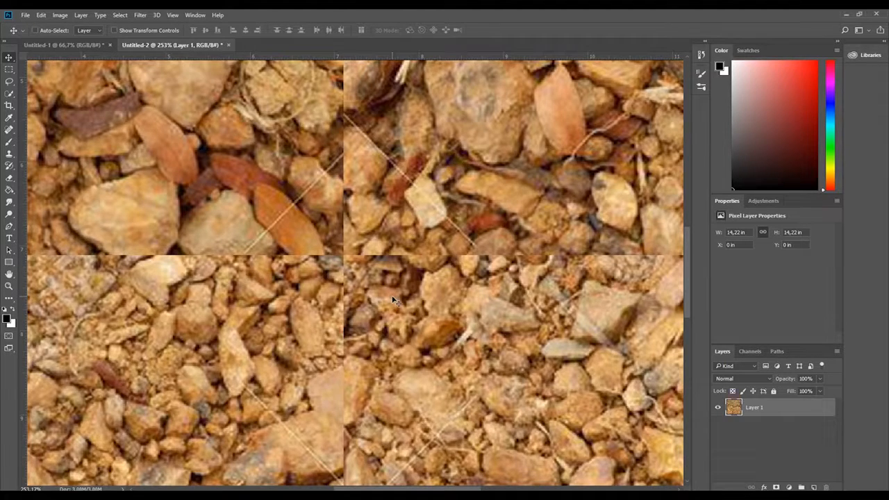
{"action": "scroll", "coordinate": [394, 299], "scroll_direction": "down", "scroll_amount": 3}
{"action": "scroll", "coordinate": [394, 299], "scroll_direction": "down", "scroll_amount": 2}
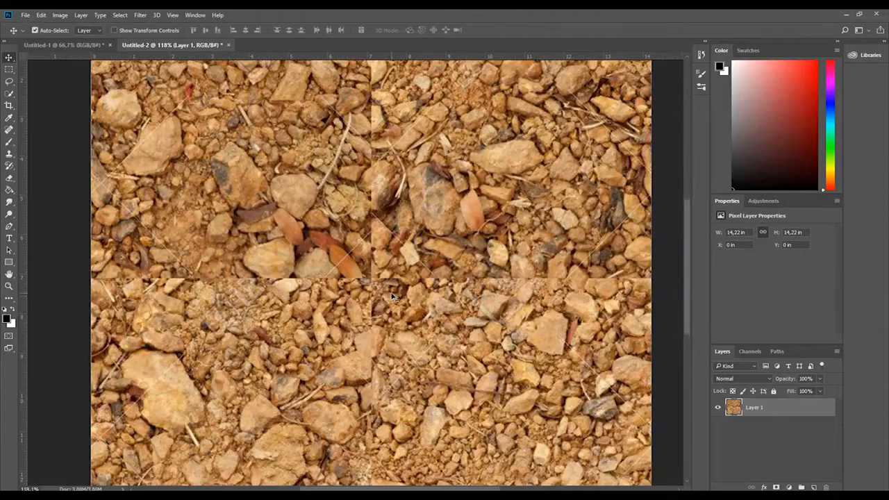
{"action": "scroll", "coordinate": [326, 265], "scroll_direction": "down", "scroll_amount": 2}
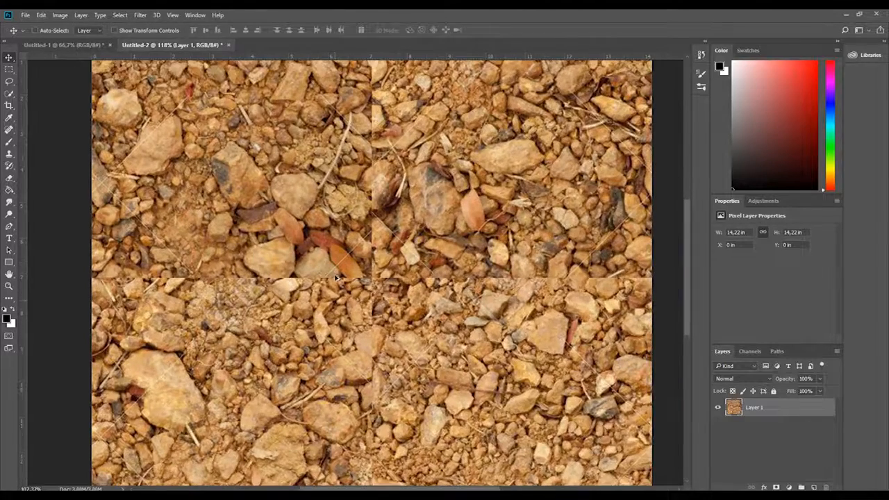
{"action": "scroll", "coordinate": [335, 275], "scroll_direction": "down", "scroll_amount": 1}
{"action": "scroll", "coordinate": [334, 275], "scroll_direction": "up", "scroll_amount": 1}
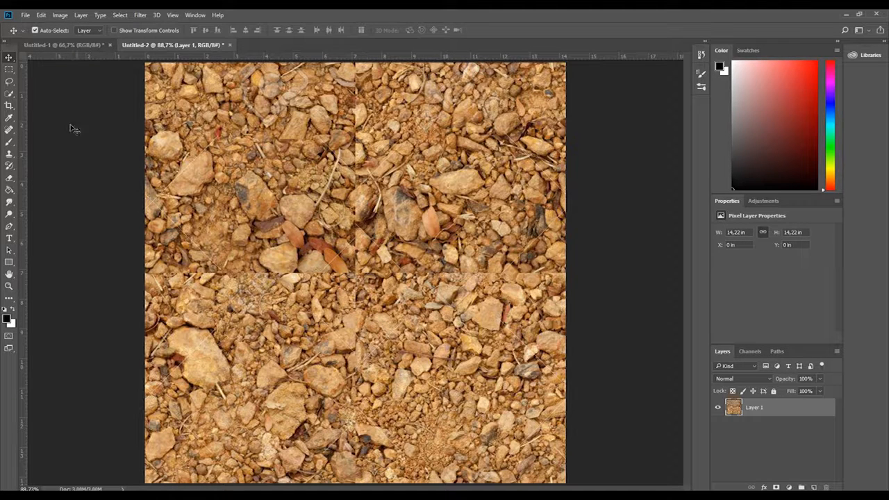
Lasso the left half of the horizontal seam, fill it with Content-Aware at 100% opacity, and deselect it.
{"action": "left_click", "coordinate": [9, 82]}
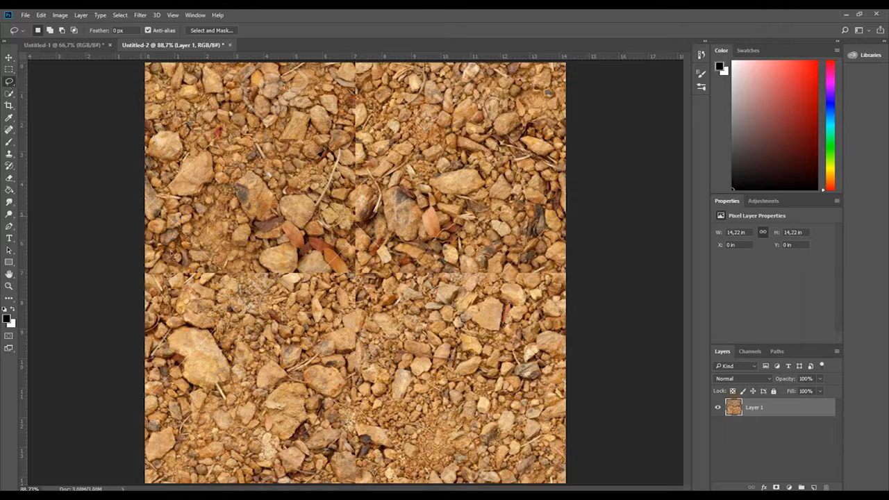
{"action": "left_click_drag", "start_coordinate": [146, 252], "coordinate": [341, 263]}
{"action": "left_click_drag", "start_coordinate": [304, 292], "coordinate": [133, 296]}
{"action": "left_click", "coordinate": [41, 15]}
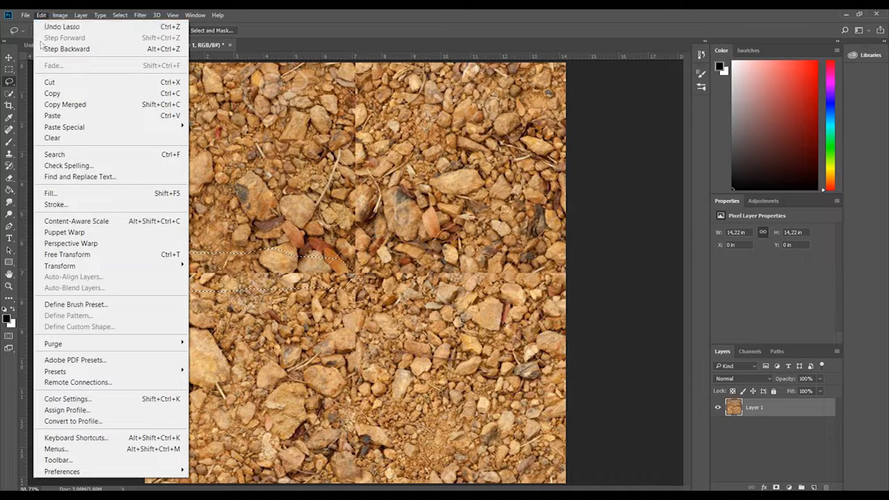
{"action": "left_click", "coordinate": [94, 197]}
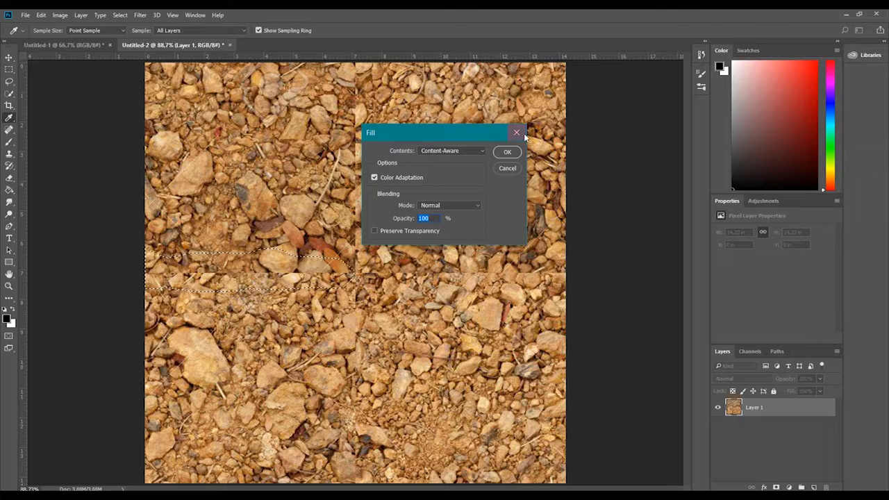
{"action": "left_click", "coordinate": [507, 151]}
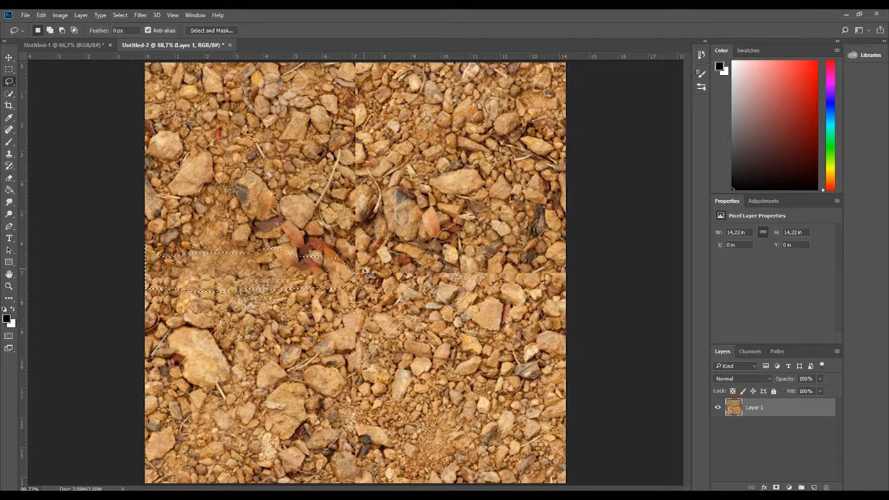
{"action": "key", "text": "ctrl+d"}
Paint over the right part of the horizontal seam and the upper vertical seam with the content-aware Spot Healing Brush.
{"action": "scroll", "coordinate": [278, 271], "scroll_direction": "up", "scroll_amount": 2}
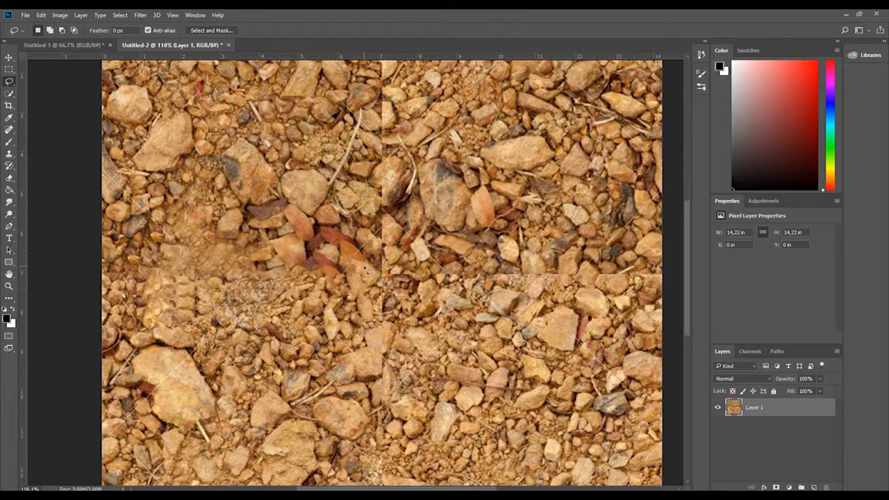
{"action": "scroll", "coordinate": [367, 271], "scroll_direction": "down", "scroll_amount": 3}
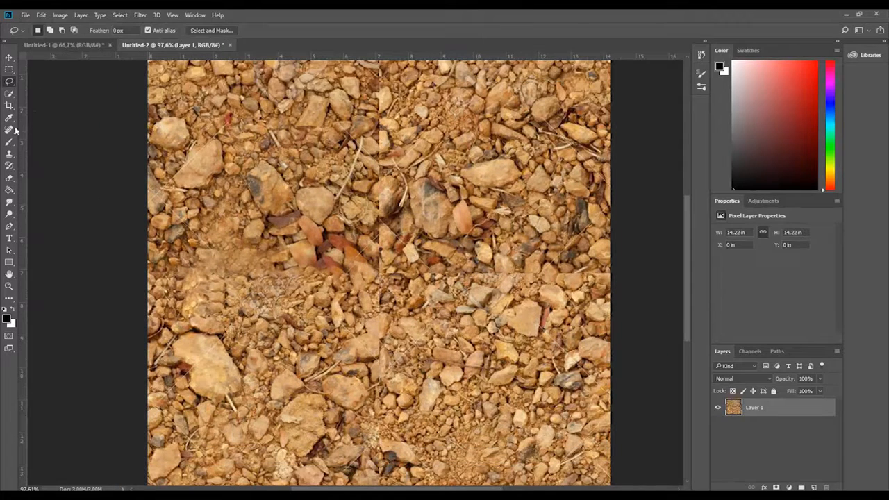
{"action": "left_click", "coordinate": [9, 132]}
{"action": "right_click", "coordinate": [11, 132]}
{"action": "left_click", "coordinate": [44, 132]}
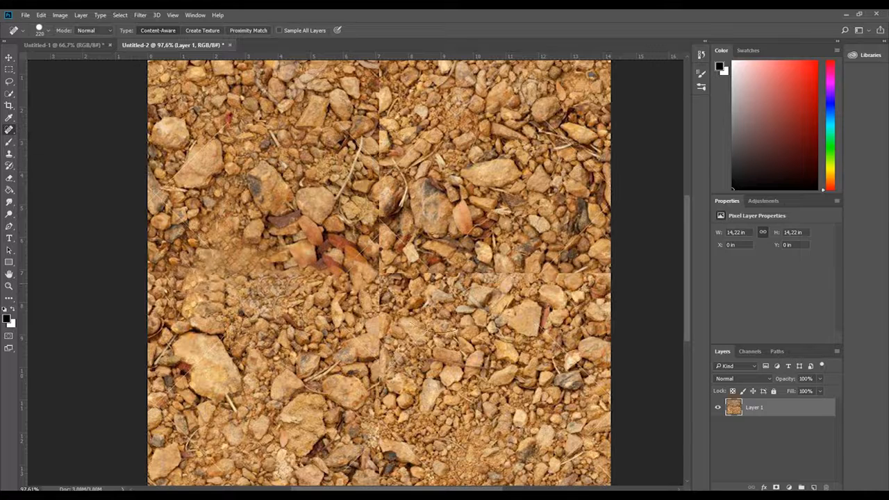
{"action": "left_click_drag", "start_coordinate": [410, 274], "coordinate": [636, 277]}
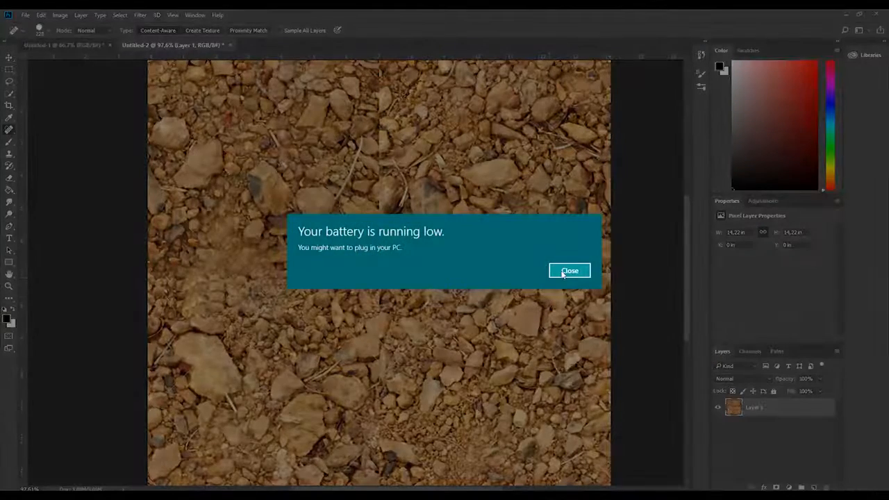
{"action": "left_click", "coordinate": [566, 271]}
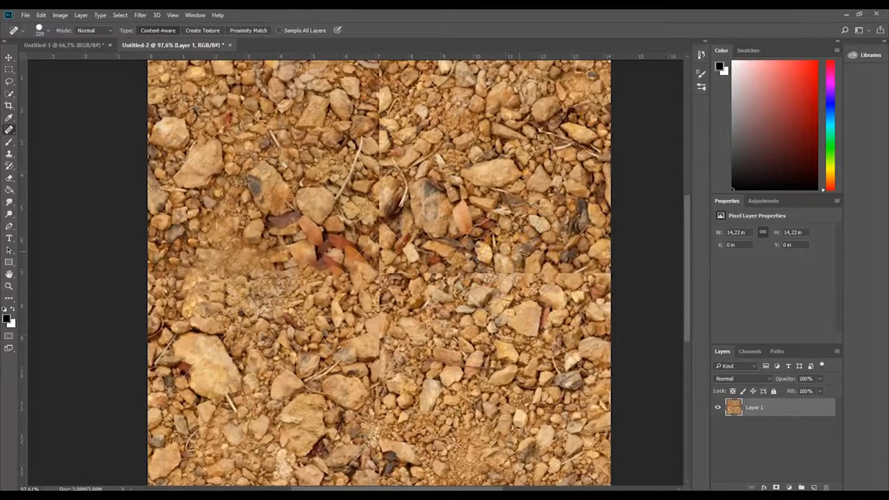
{"action": "mouse_move", "coordinate": [575, 267]}
{"action": "left_mouse_down"}
{"action": "mouse_move", "coordinate": [493, 286]}
{"action": "mouse_move", "coordinate": [423, 283]}
{"action": "mouse_move", "coordinate": [495, 285]}
{"action": "left_mouse_up"}
{"action": "mouse_move", "coordinate": [391, 240]}
{"action": "left_mouse_down"}
{"action": "mouse_move", "coordinate": [370, 84]}
{"action": "mouse_move", "coordinate": [368, 163]}
{"action": "left_mouse_up"}
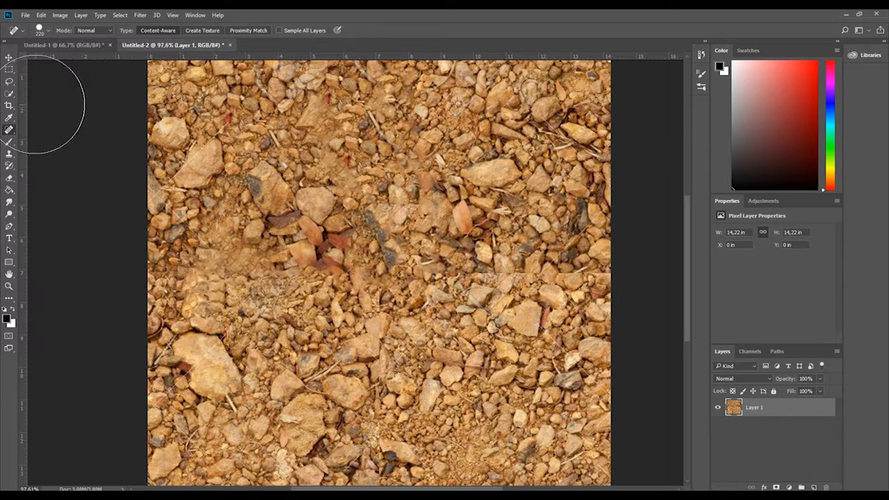
Clone nearby gravel over the right half of the horizontal seam with a soft 95 px Clone Stamp brush.
{"action": "left_click", "coordinate": [9, 155]}
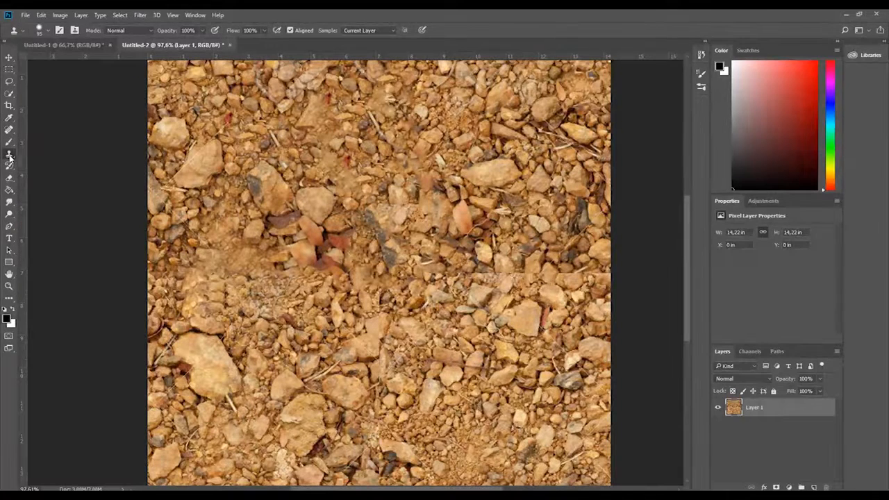
{"action": "right_click", "coordinate": [9, 154]}
{"action": "left_click", "coordinate": [42, 152]}
{"action": "scroll", "coordinate": [529, 292], "scroll_direction": "up", "scroll_amount": 1}
{"action": "scroll", "coordinate": [530, 292], "scroll_direction": "up", "scroll_amount": 2}
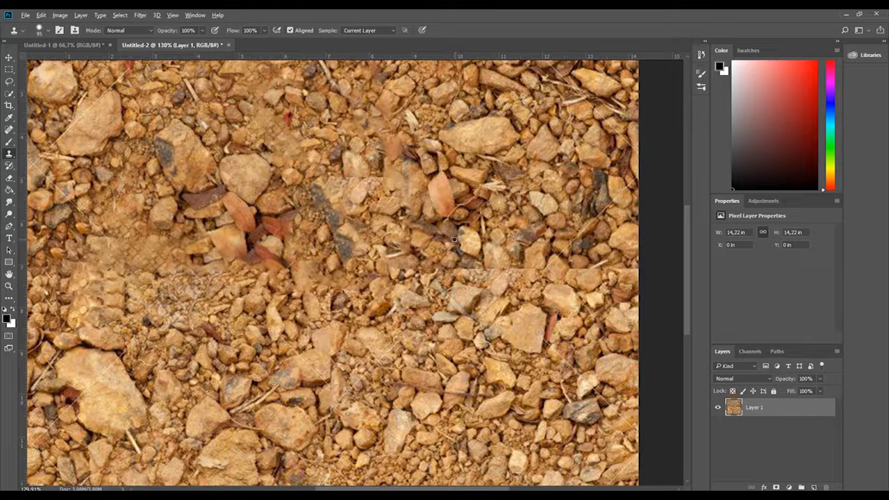
{"action": "mouse_move", "coordinate": [454, 238]}
{"action": "left_mouse_down"}
{"action": "mouse_move", "coordinate": [409, 275]}
{"action": "mouse_move", "coordinate": [459, 267]}
{"action": "mouse_move", "coordinate": [431, 274]}
{"action": "left_mouse_up"}
{"action": "mouse_move", "coordinate": [368, 278]}
{"action": "left_mouse_down"}
{"action": "mouse_move", "coordinate": [500, 273]}
{"action": "mouse_move", "coordinate": [534, 257]}
{"action": "mouse_move", "coordinate": [570, 281]}
{"action": "mouse_move", "coordinate": [614, 292]}
{"action": "left_mouse_up"}
{"action": "mouse_move", "coordinate": [452, 271]}
{"action": "left_mouse_down"}
{"action": "mouse_move", "coordinate": [387, 276]}
{"action": "mouse_move", "coordinate": [416, 314]}
{"action": "mouse_move", "coordinate": [459, 325]}
{"action": "mouse_move", "coordinate": [504, 310]}
{"action": "mouse_move", "coordinate": [535, 317]}
{"action": "mouse_move", "coordinate": [489, 308]}
{"action": "mouse_move", "coordinate": [495, 305]}
{"action": "mouse_move", "coordinate": [614, 312]}
{"action": "mouse_move", "coordinate": [409, 299]}
{"action": "left_mouse_up"}
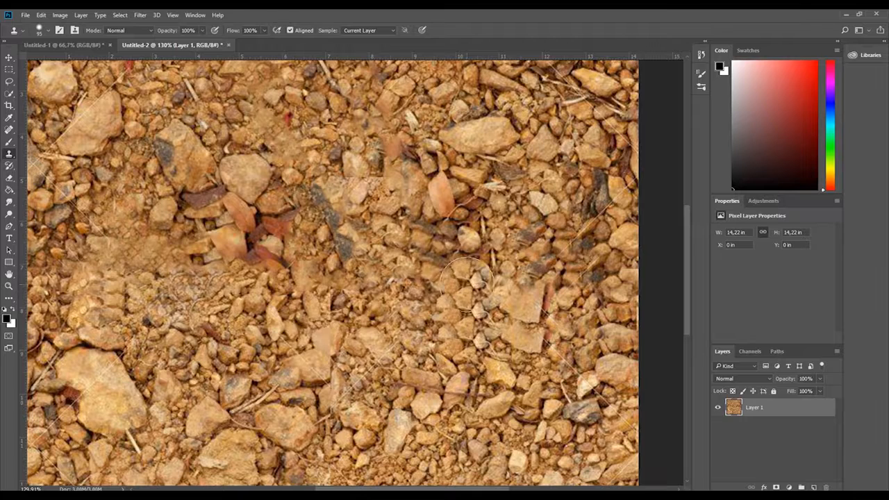
{"action": "left_click", "coordinate": [47, 30]}
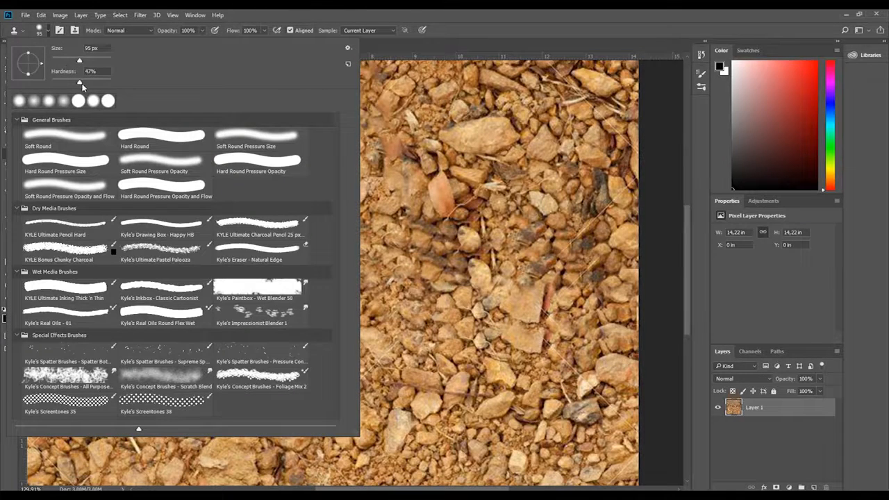
{"action": "mouse_move", "coordinate": [80, 84]}
{"action": "left_mouse_down"}
{"action": "mouse_move", "coordinate": [56, 80]}
{"action": "mouse_move", "coordinate": [79, 85]}
{"action": "left_mouse_up"}
{"action": "left_click", "coordinate": [618, 41]}
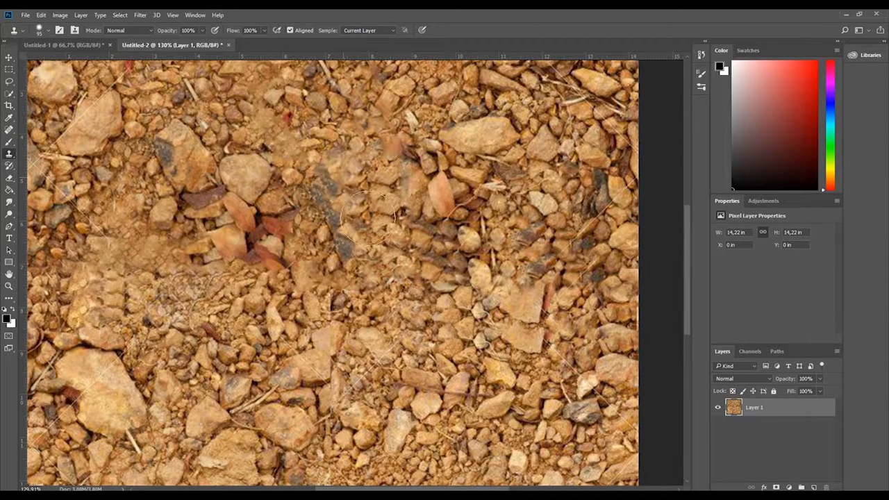
Erase the lower half of the vertical seam on a duplicate of Layer 1, with the original layer showing through beneath.
{"action": "scroll", "coordinate": [441, 269], "scroll_direction": "down", "scroll_amount": 2}
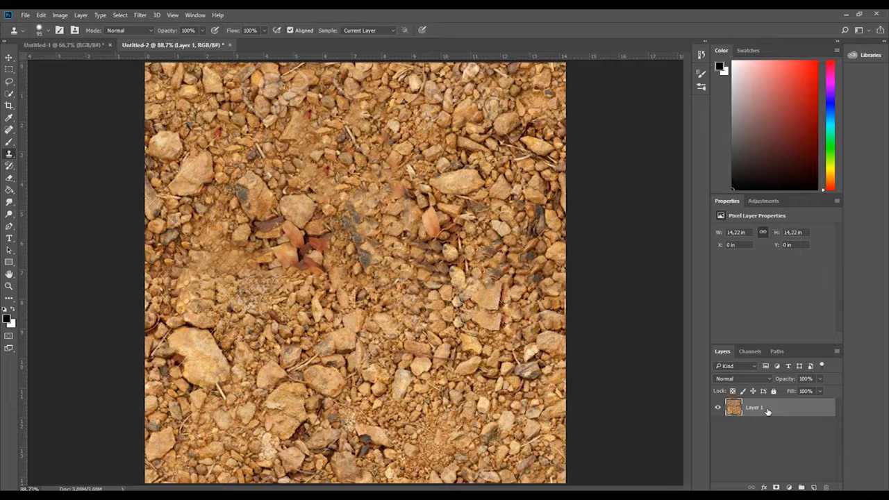
{"action": "key", "text": "ctrl+j"}
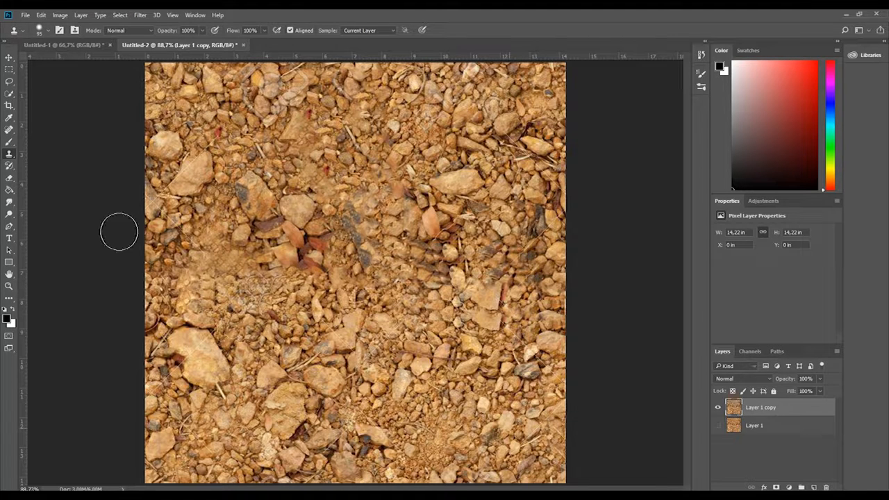
{"action": "left_click", "coordinate": [9, 178]}
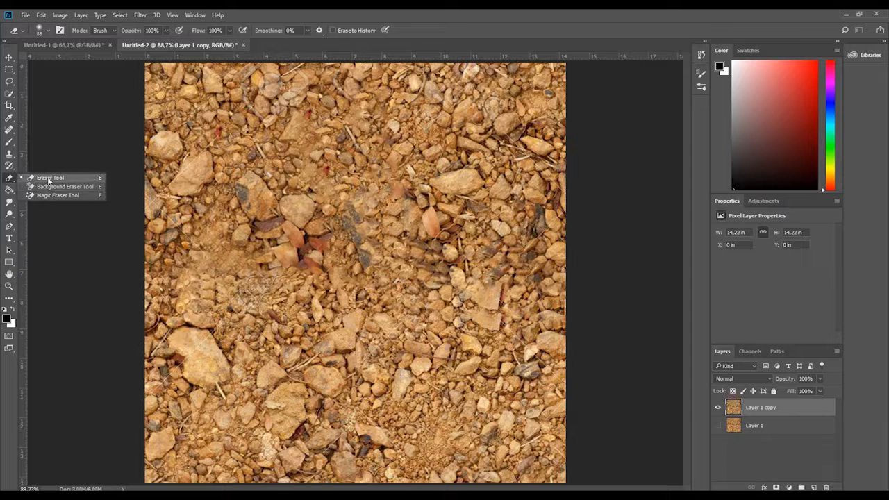
{"action": "left_click", "coordinate": [49, 178]}
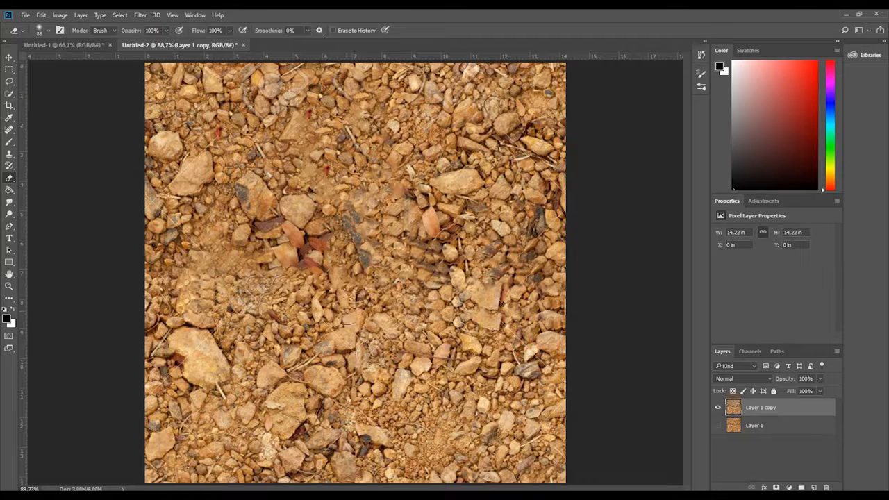
{"action": "mouse_move", "coordinate": [356, 277]}
{"action": "left_mouse_down"}
{"action": "mouse_move", "coordinate": [363, 339]}
{"action": "mouse_move", "coordinate": [353, 375]}
{"action": "mouse_move", "coordinate": [355, 482]}
{"action": "left_mouse_up"}
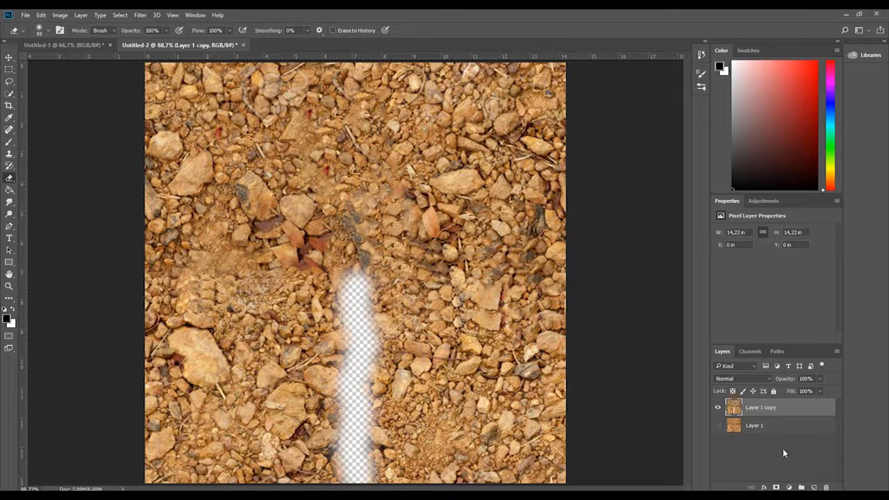
{"action": "left_click", "coordinate": [718, 426]}
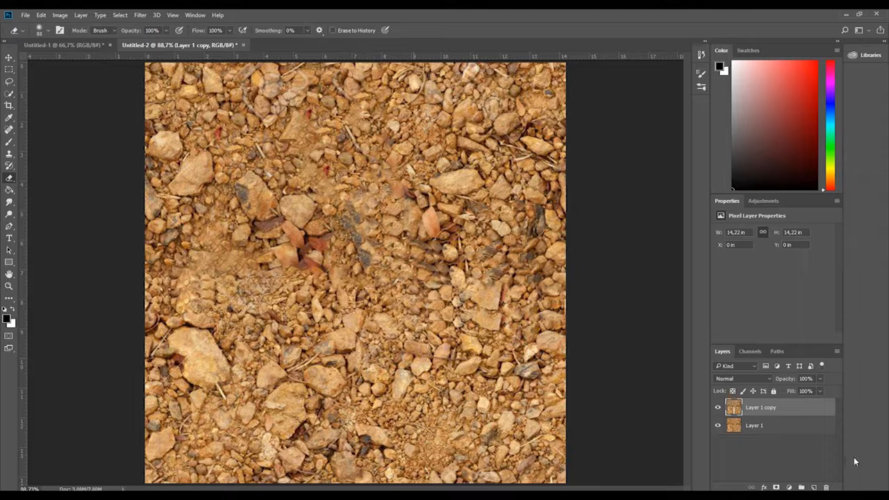
{"action": "left_click", "coordinate": [792, 425]}
{"action": "key", "text": "v"}
{"action": "left_click_drag", "start_coordinate": [349, 351], "coordinate": [357, 350]}
{"action": "key", "text": "ctrl+z"}
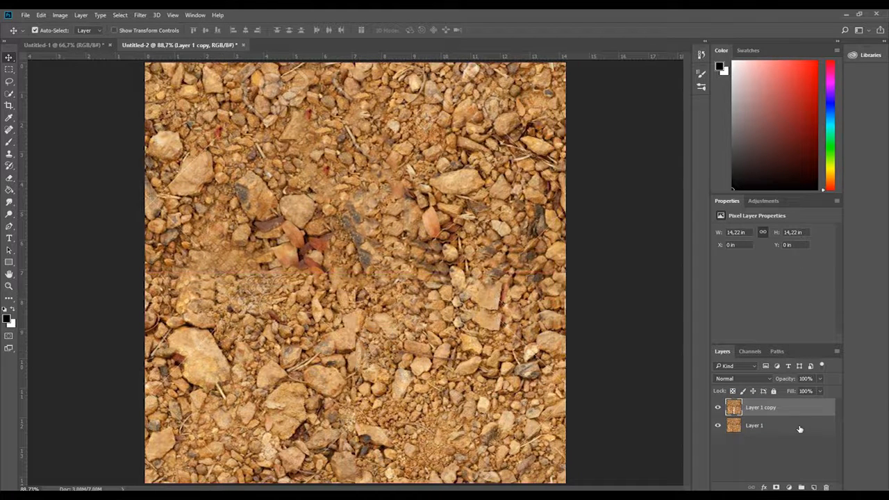
{"action": "left_click", "coordinate": [799, 427]}
{"action": "left_click_drag", "start_coordinate": [337, 373], "coordinate": [351, 371]}
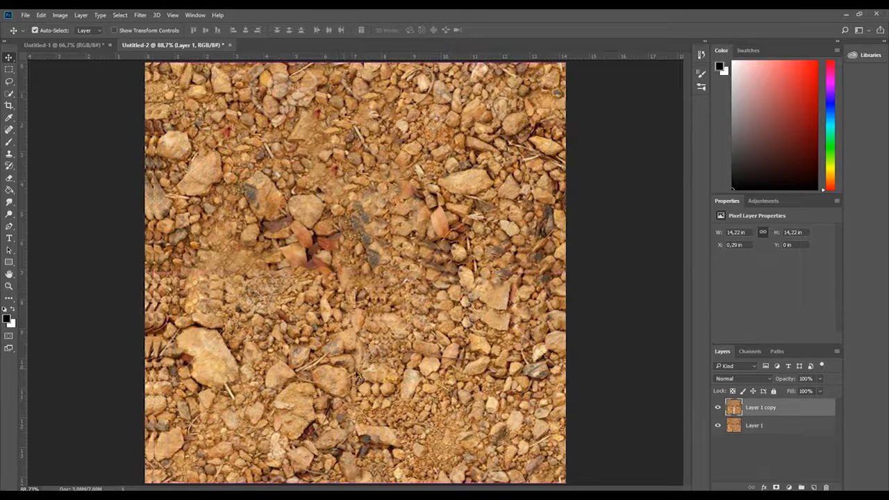
Shift Layer 1 rightward to X 1.5 in beneath the copy, putting different gravel behind the erased lower vertical seam.
{"action": "left_click", "coordinate": [763, 425]}
{"action": "key", "text": "Right"}
{"action": "key", "text": "Right"}
{"action": "key", "text": "Right"}
{"action": "key", "text": "Right"}
{"action": "key", "text": "Right"}
{"action": "key", "text": "Right"}
{"action": "key", "text": "Right"}
{"action": "key", "text": "Right"}
{"action": "key", "text": "Right"}
{"action": "key", "text": "Right"}
{"action": "key", "text": "Right"}
{"action": "key", "text": "Right"}
{"action": "key", "text": "Right"}
{"action": "key", "text": "Right"}
{"action": "key", "text": "Right"}
{"action": "key", "text": "Right"}
{"action": "key", "text": "Right"}
{"action": "key", "text": "Right"}
{"action": "key", "text": "Right"}
{"action": "key", "text": "Right"}
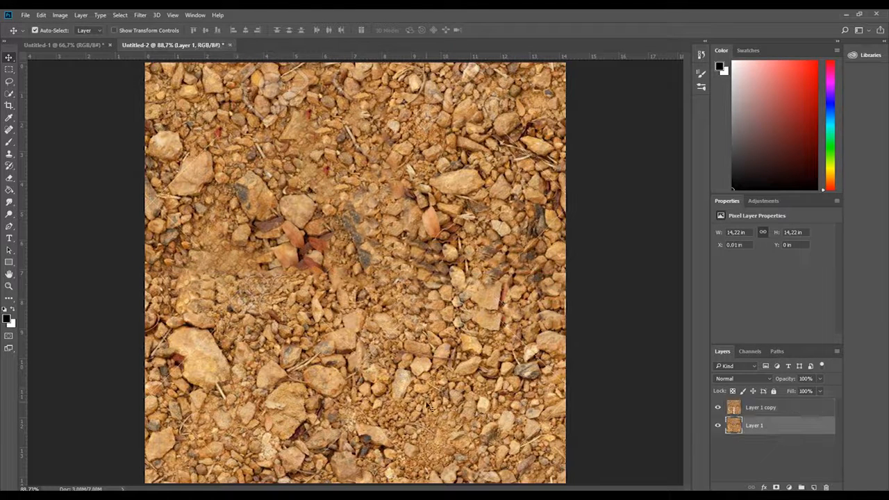
{"action": "key", "text": "Right"}
{"action": "key", "text": "Right"}
{"action": "key", "text": "Right"}
{"action": "key", "text": "Right"}
{"action": "key", "text": "Right"}
{"action": "key", "text": "Right"}
{"action": "key", "text": "Right"}
{"action": "key", "text": "Right"}
{"action": "key", "text": "Right"}
{"action": "key", "text": "Right"}
{"action": "key", "text": "Right"}
{"action": "key", "text": "Right"}
{"action": "key", "text": "Right"}
{"action": "key", "text": "Right"}
{"action": "key", "text": "Right"}
{"action": "key", "text": "Right"}
{"action": "key", "text": "Right"}
{"action": "key", "text": "Right"}
{"action": "key", "text": "Right"}
{"action": "key", "text": "Right"}
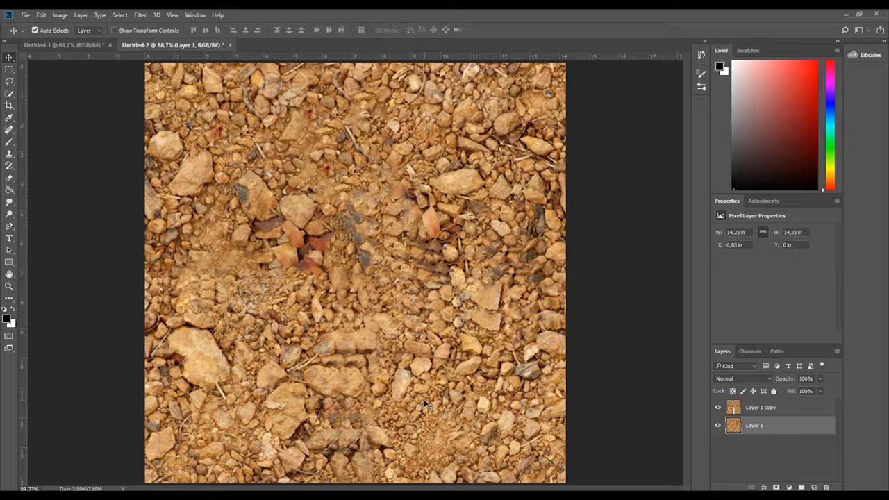
{"action": "key", "text": "Right"}
{"action": "key", "text": "Right"}
{"action": "key", "text": "Right"}
{"action": "key", "text": "Right"}
{"action": "key", "text": "Right"}
{"action": "key", "text": "Right"}
{"action": "key", "text": "Right"}
{"action": "key", "text": "Right"}
{"action": "key", "text": "Right"}
{"action": "key", "text": "Right"}
{"action": "key", "text": "Right"}
{"action": "key", "text": "Right"}
{"action": "key", "text": "Right"}
{"action": "key", "text": "Right"}
{"action": "key", "text": "Right"}
{"action": "key", "text": "Right"}
{"action": "key", "text": "Right"}
{"action": "key", "text": "Right"}
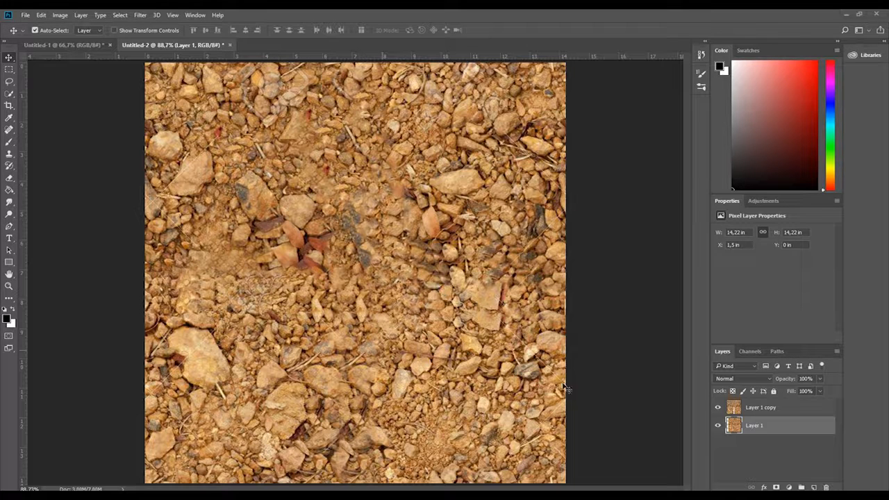
Merge Layer 1 with Layer 1 copy and define the resulting gravel image as a pattern named "test".
{"action": "left_click", "coordinate": [790, 408], "text": "ctrl"}
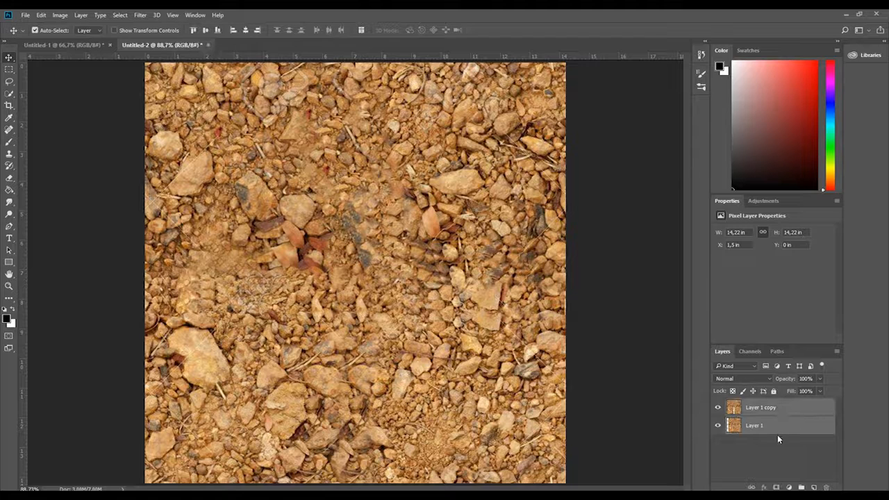
{"action": "key", "text": "ctrl+e"}
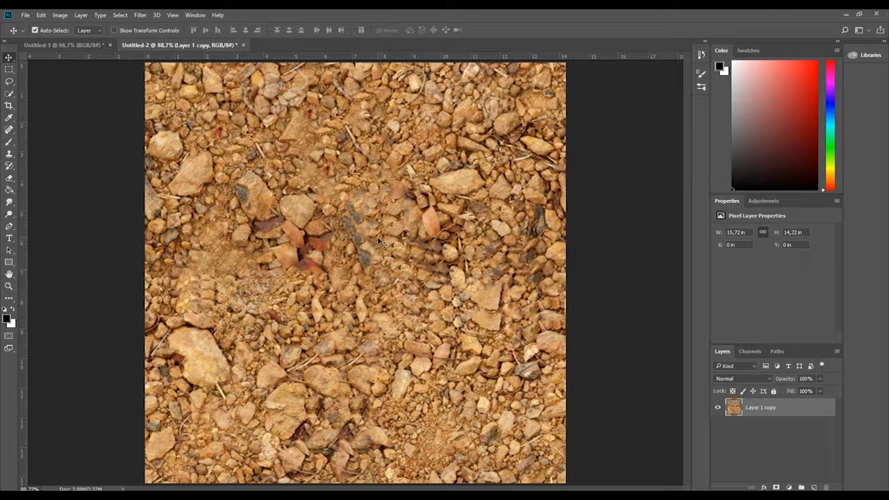
{"action": "left_click", "coordinate": [41, 15]}
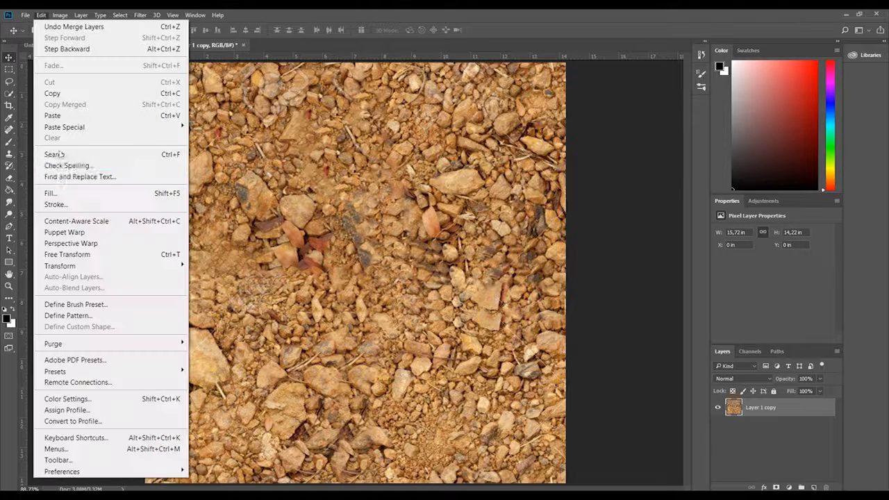
{"action": "left_click", "coordinate": [108, 316]}
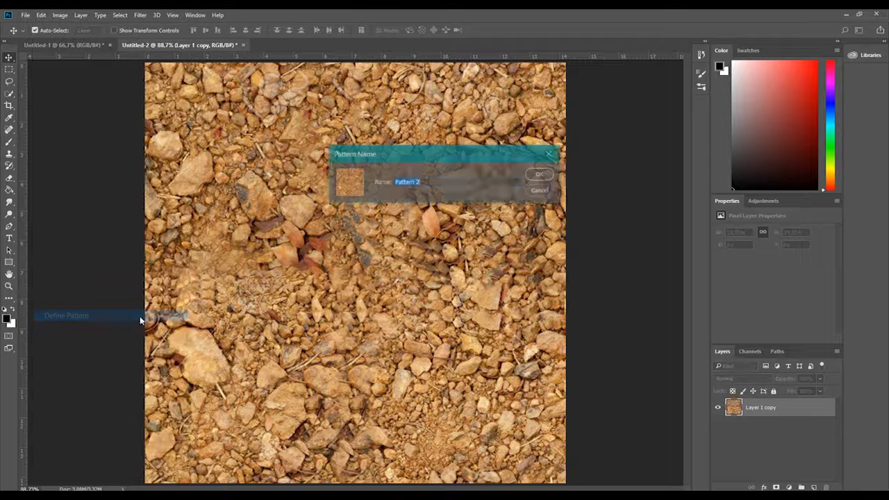
{"action": "type", "text": "test"}
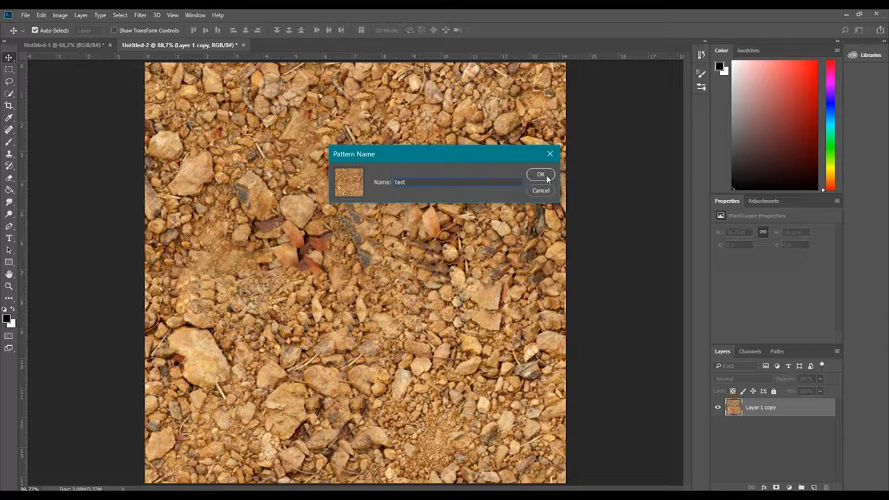
{"action": "left_click", "coordinate": [541, 175]}
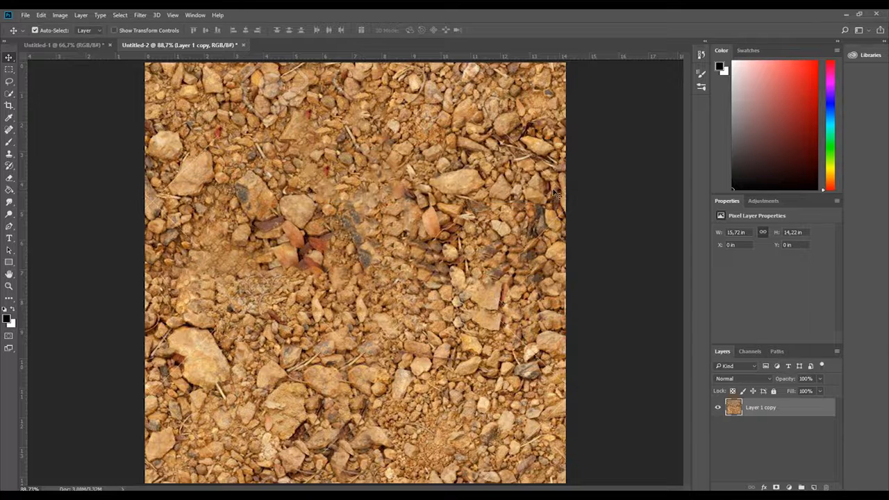
Add a new layer above the merged gravel layer and fill it entirely with the black foreground color.
{"action": "left_click", "coordinate": [816, 487]}
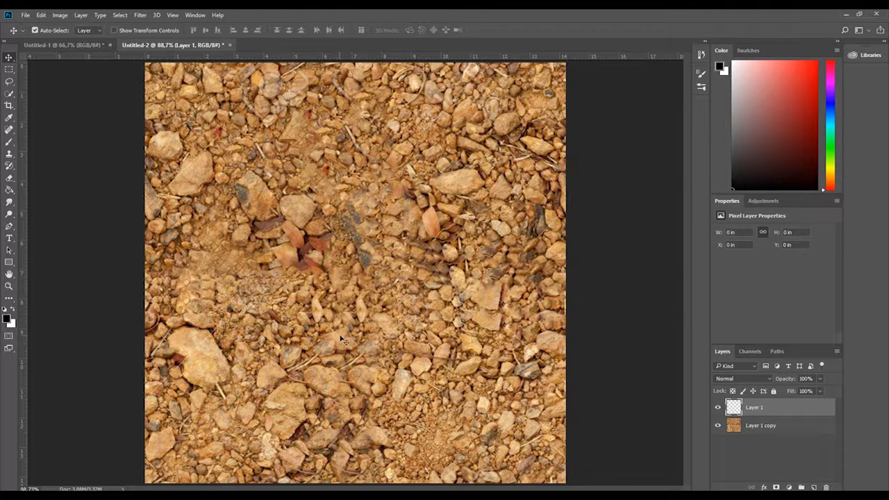
{"action": "key", "text": "g"}
{"action": "left_click", "coordinate": [344, 340]}
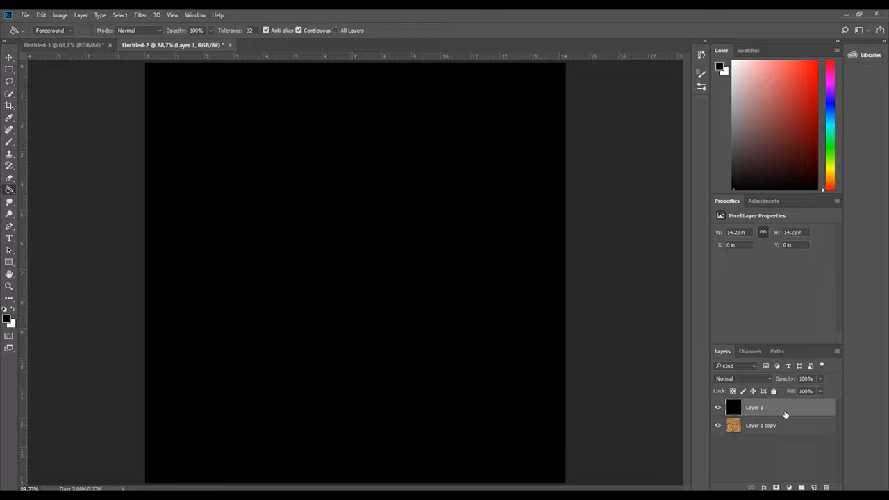
Apply a Pattern Overlay using the "test" pattern to the black layer and set the pattern scale to 25%.
{"action": "double_click", "coordinate": [785, 415]}
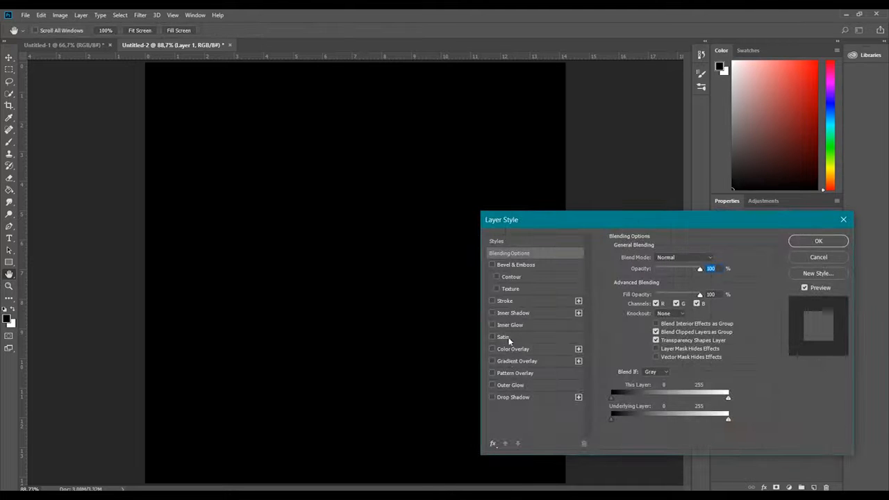
{"action": "left_click", "coordinate": [515, 373]}
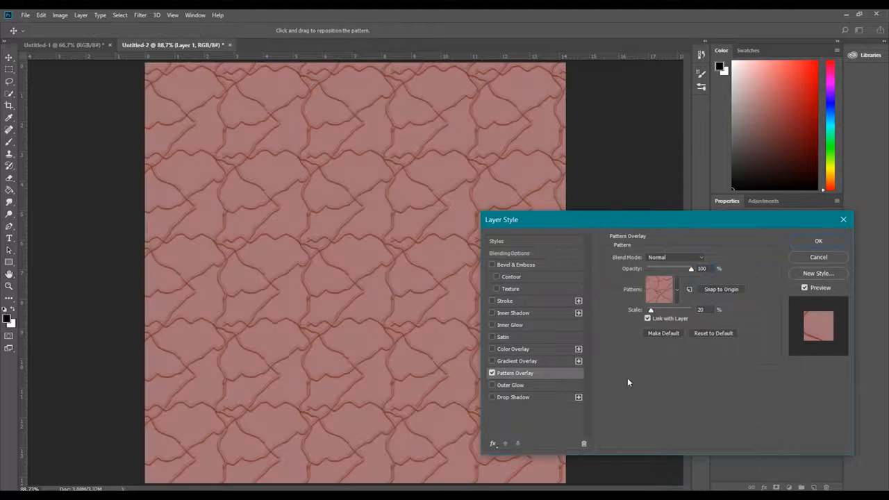
{"action": "left_click", "coordinate": [675, 292]}
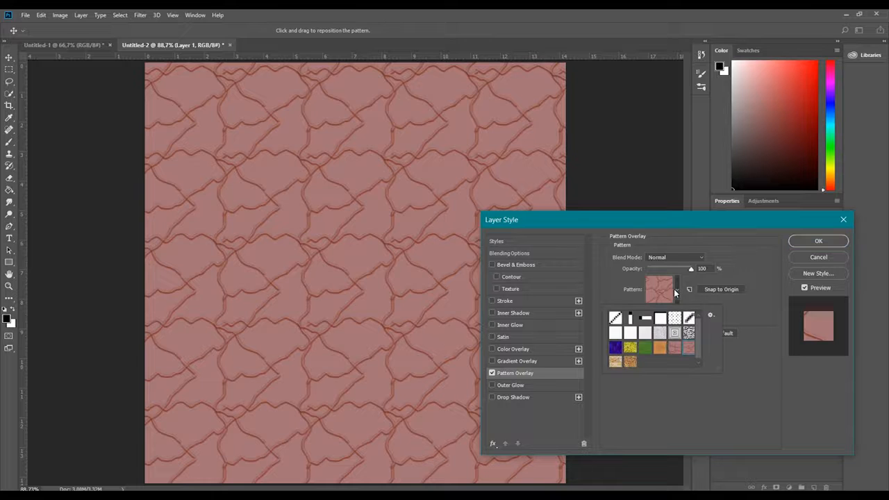
{"action": "left_click", "coordinate": [631, 364]}
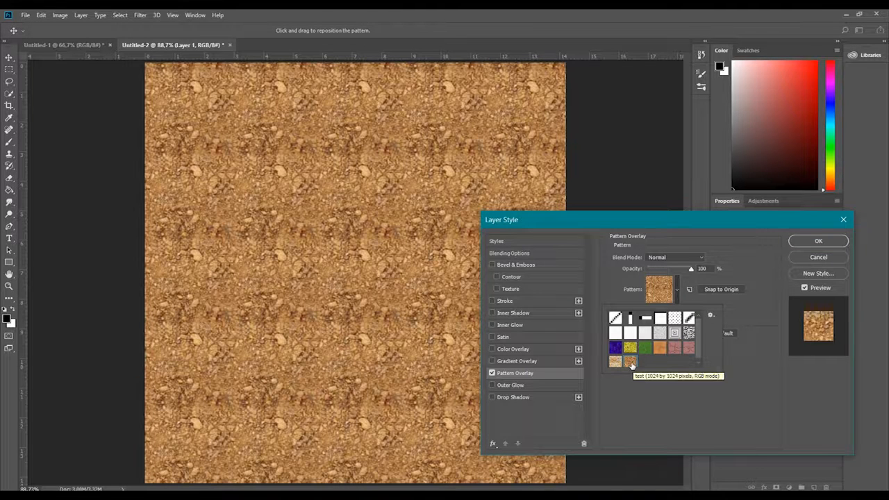
{"action": "left_click", "coordinate": [739, 257]}
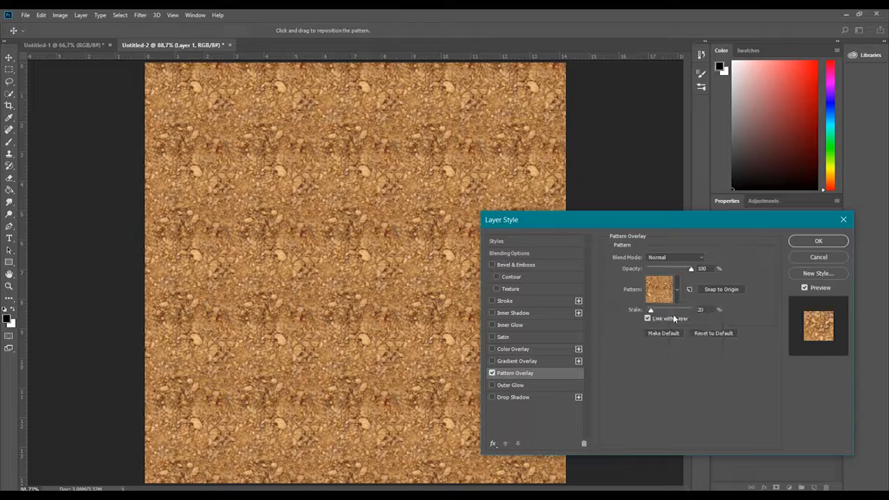
{"action": "left_click_drag", "start_coordinate": [652, 311], "coordinate": [654, 313]}
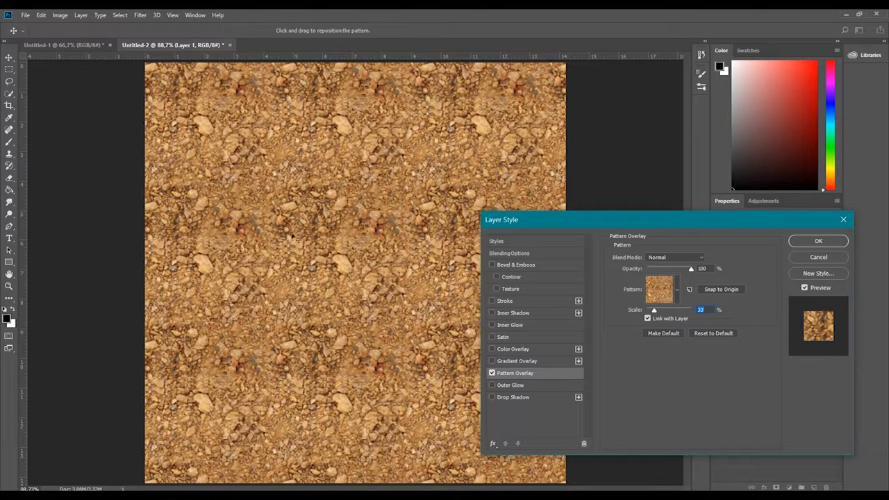
{"action": "left_click_drag", "start_coordinate": [656, 311], "coordinate": [653, 313]}
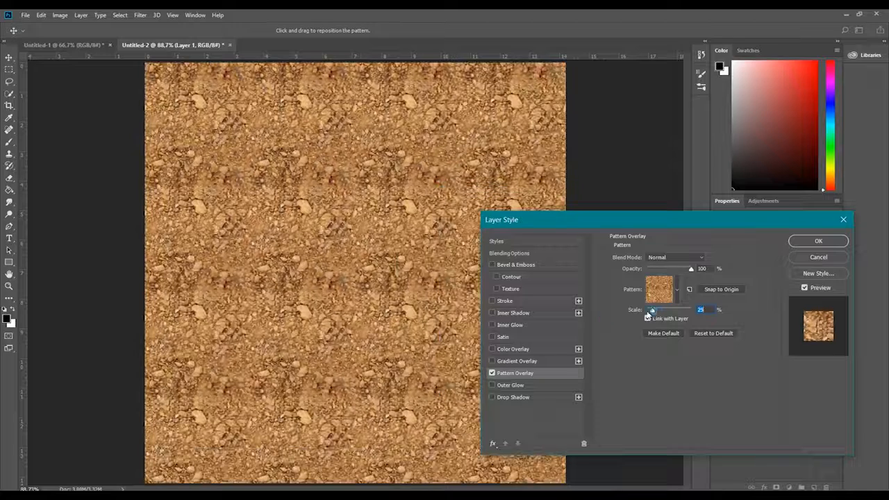